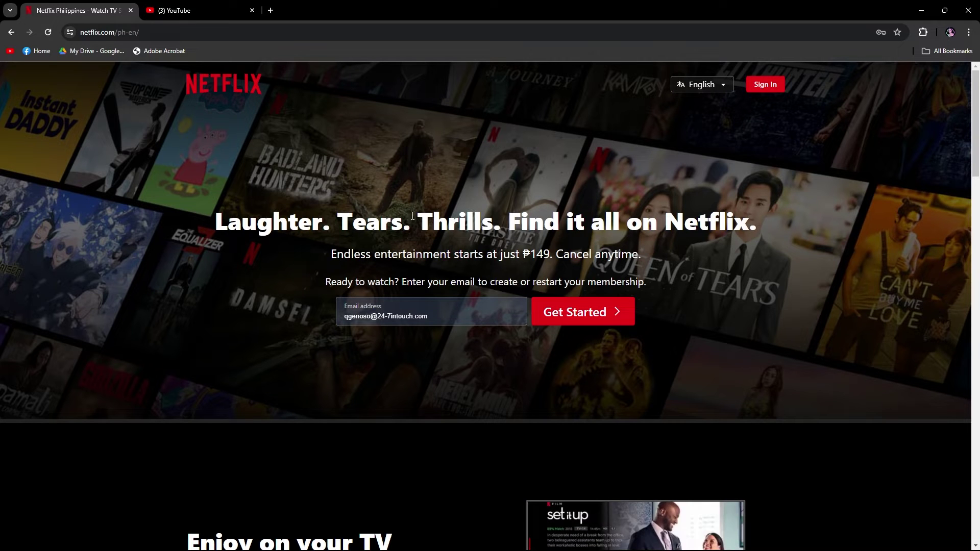
Bring Chrome's YouTube tab forward, leaving the Netflix Philippines tab beside it.
{"action": "left_click", "coordinate": [226, 9]}
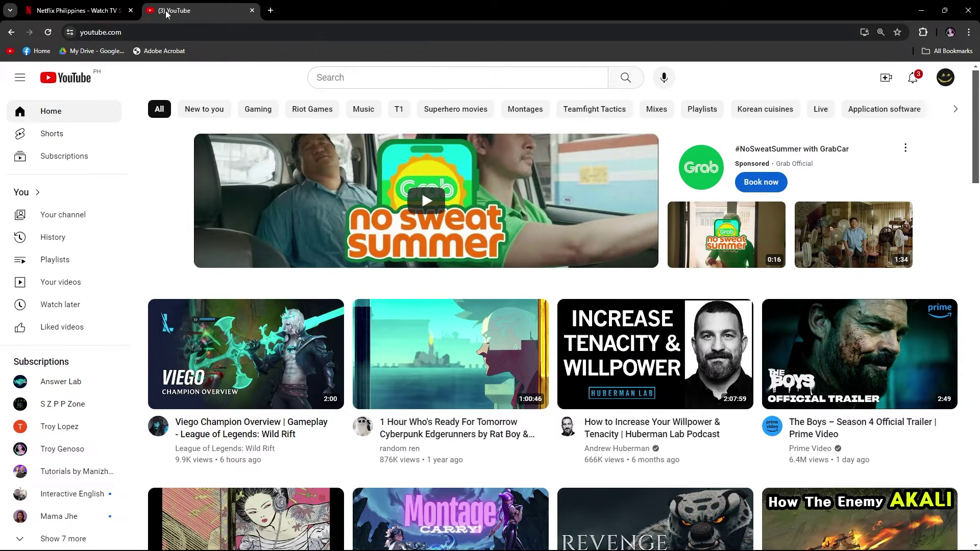
{"action": "left_click", "coordinate": [76, 10]}
Look over the YouTube home page, selecting its web address and scrolling the page.
{"action": "left_click", "coordinate": [204, 10]}
{"action": "left_click", "coordinate": [77, 10]}
{"action": "left_click", "coordinate": [243, 6]}
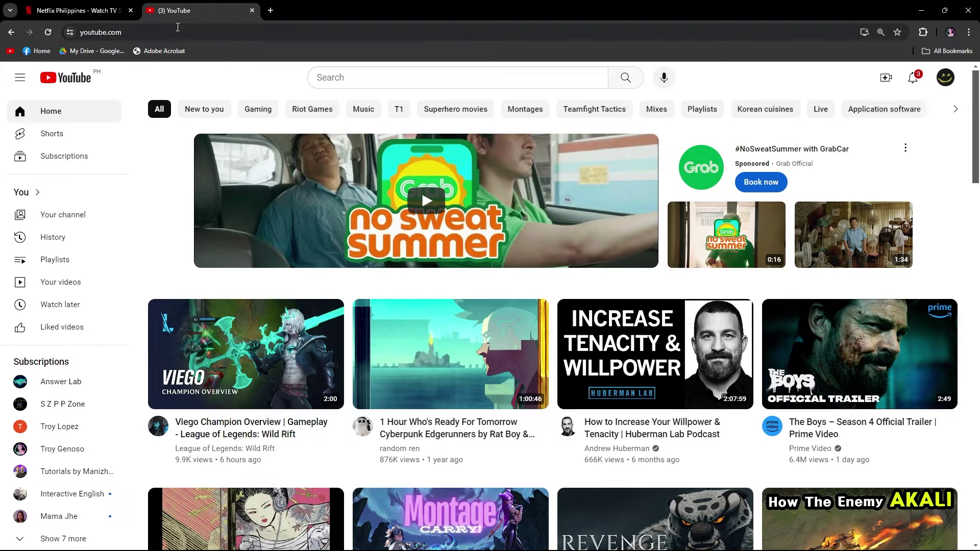
{"action": "left_click", "coordinate": [146, 32]}
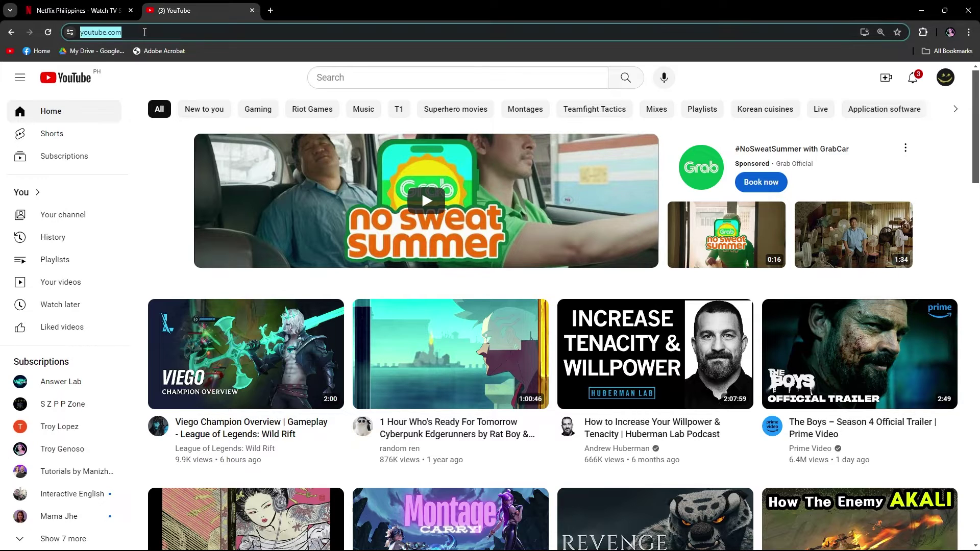
{"action": "scroll", "coordinate": [284, 263], "scroll_direction": "down", "scroll_amount": 6}
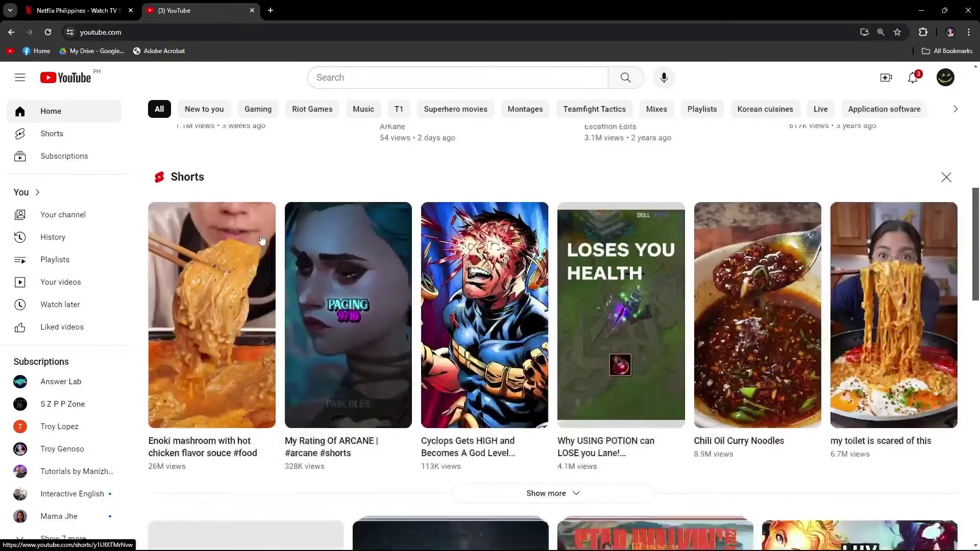
{"action": "scroll", "coordinate": [284, 263], "scroll_direction": "up", "scroll_amount": 6}
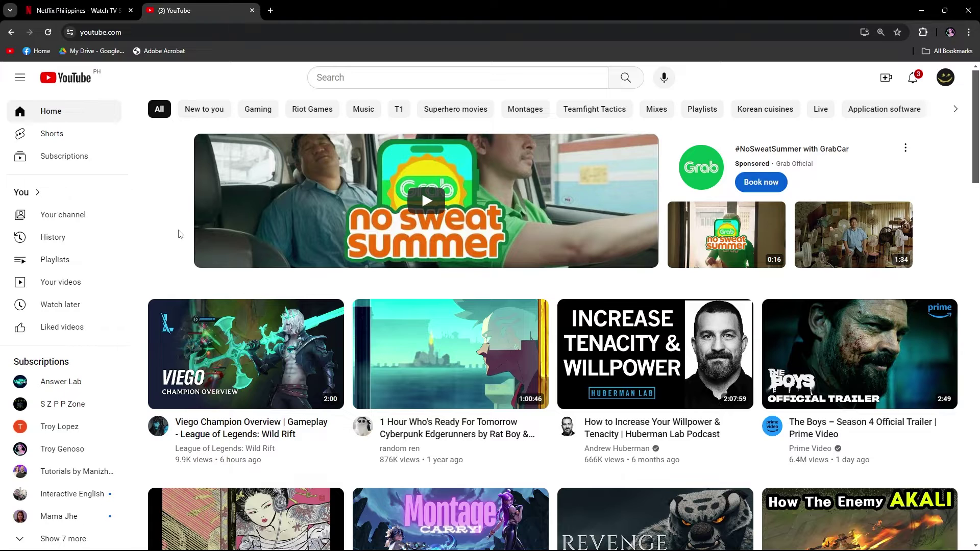
Flip to Netflix and back to YouTube, then bring Discord's Friends page forward.
{"action": "left_click", "coordinate": [120, 10]}
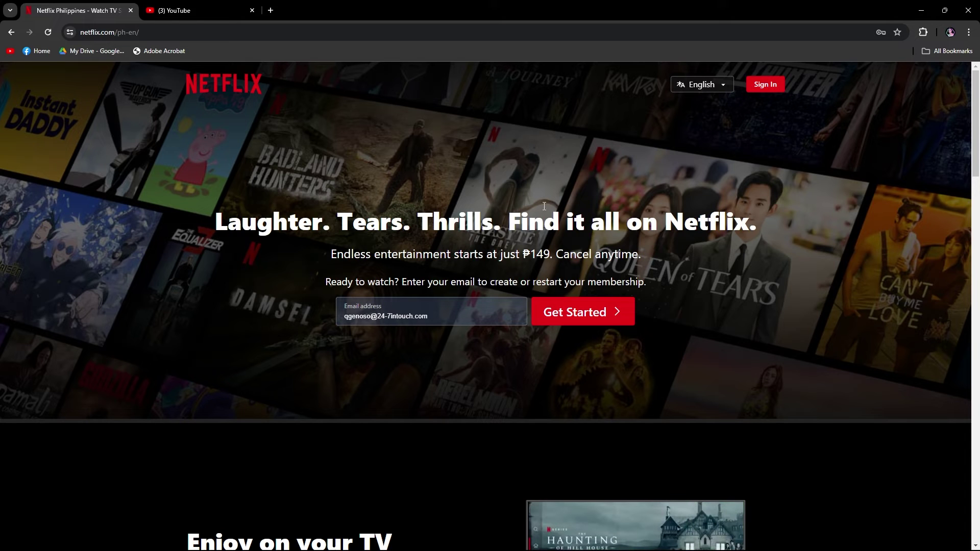
{"action": "left_click", "coordinate": [202, 10]}
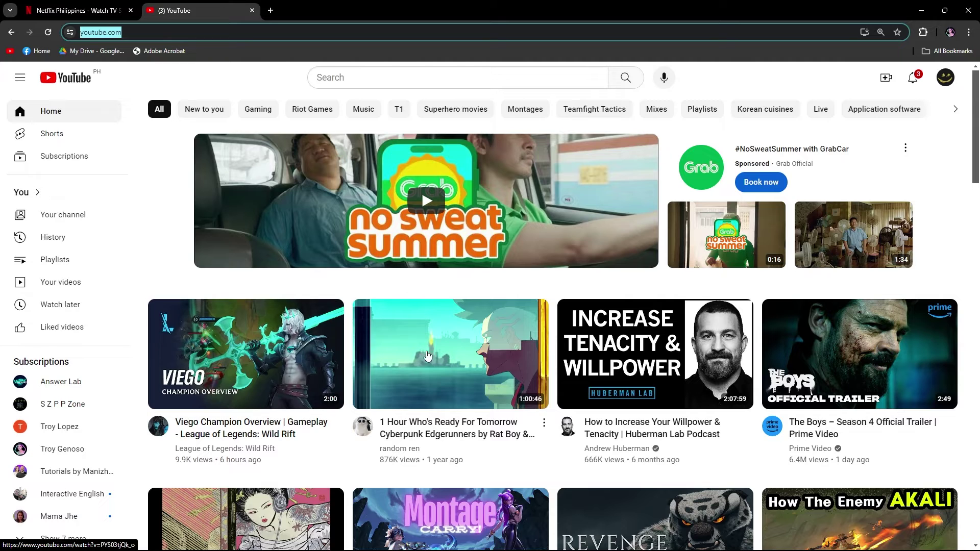
{"action": "scroll", "coordinate": [539, 362], "scroll_direction": "down", "scroll_amount": 1}
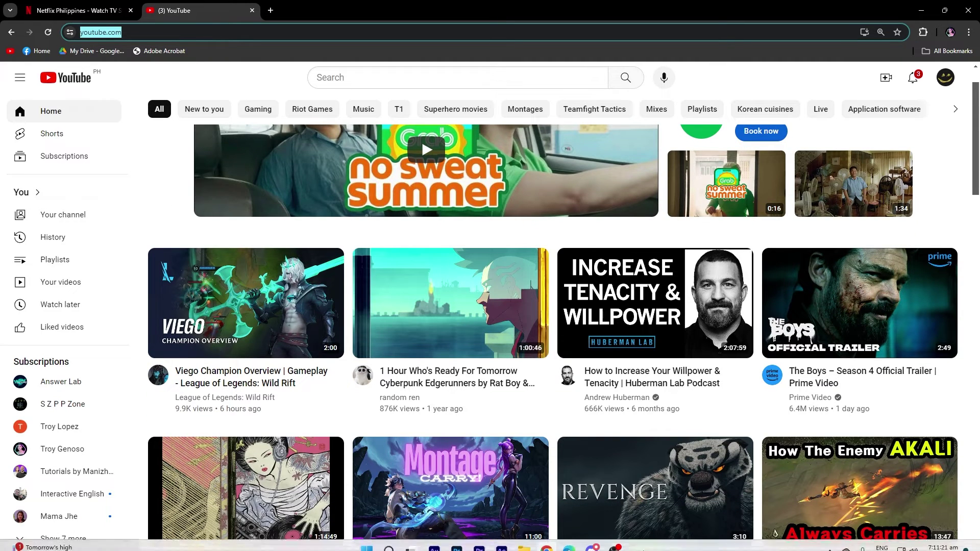
{"action": "left_click", "coordinate": [595, 541]}
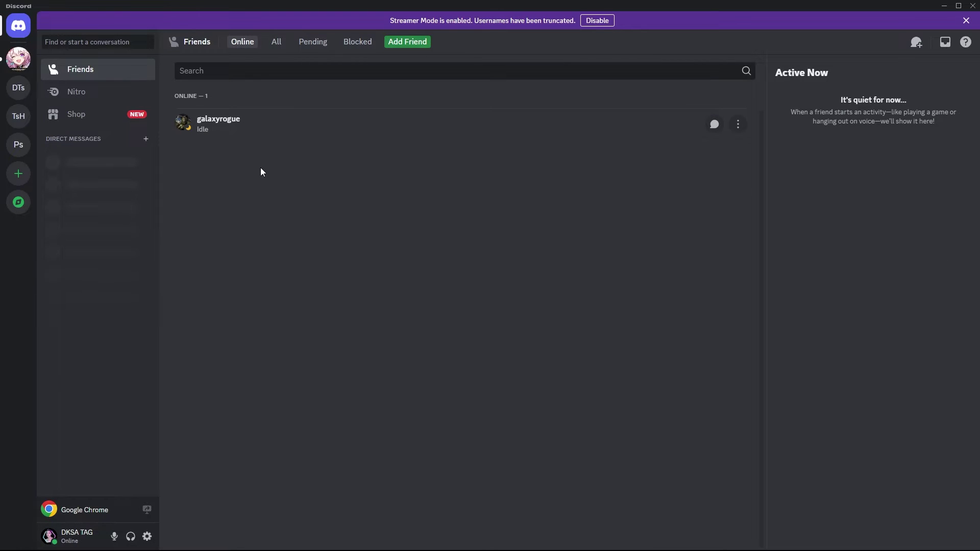
Open the DTs server, landing on its empty btag channel.
{"action": "left_click", "coordinate": [23, 89]}
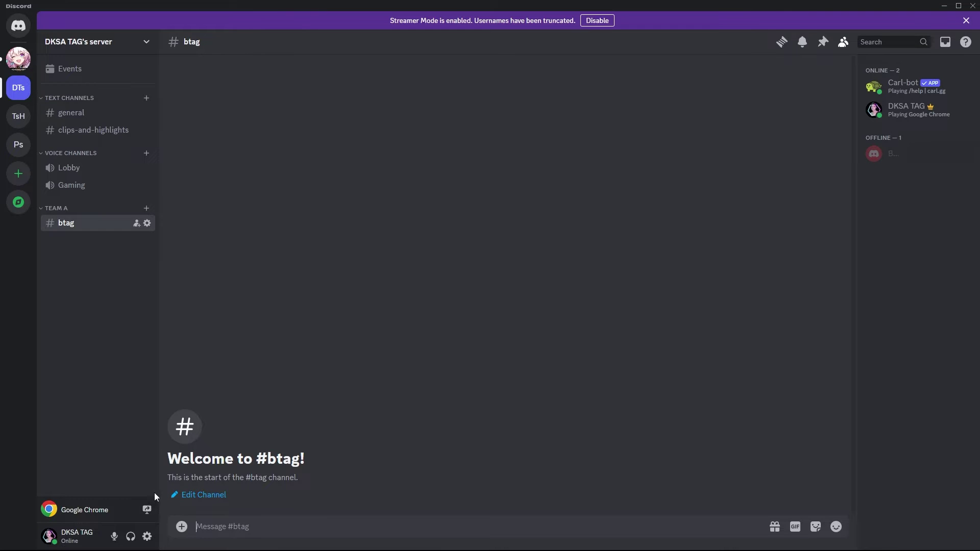
Open User Settings and go to Registered Games under Activity Settings.
{"action": "left_click", "coordinate": [145, 534]}
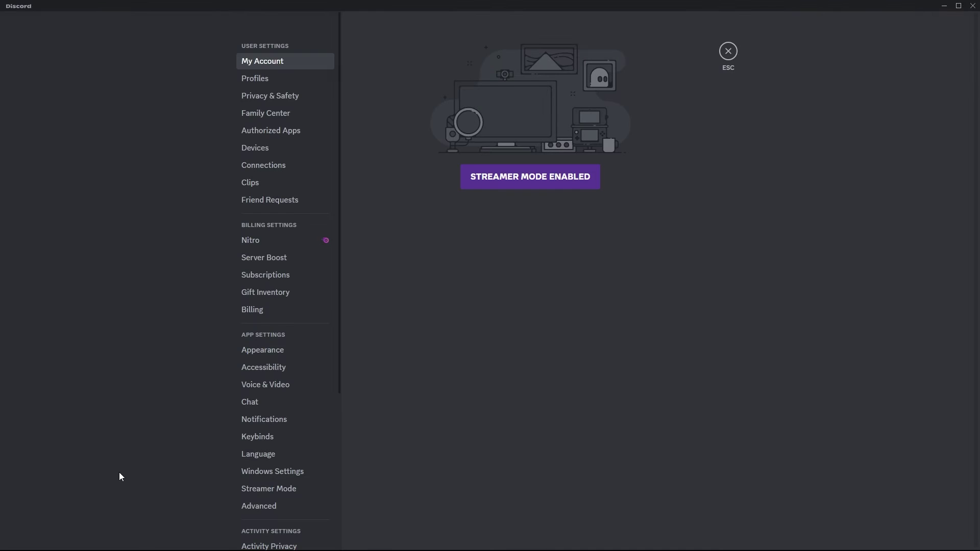
{"action": "scroll", "coordinate": [280, 337], "scroll_direction": "down", "scroll_amount": 2}
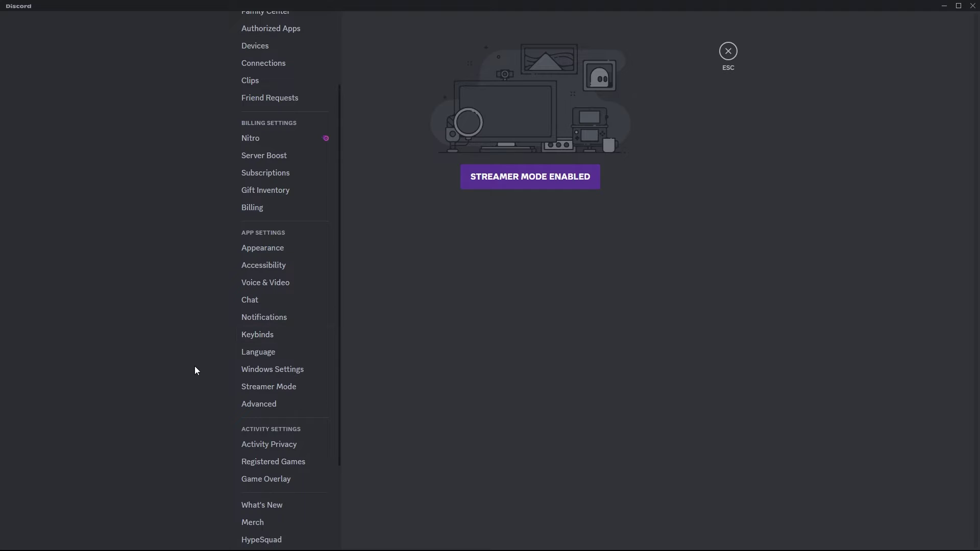
{"action": "scroll", "coordinate": [256, 375], "scroll_direction": "down", "scroll_amount": 1}
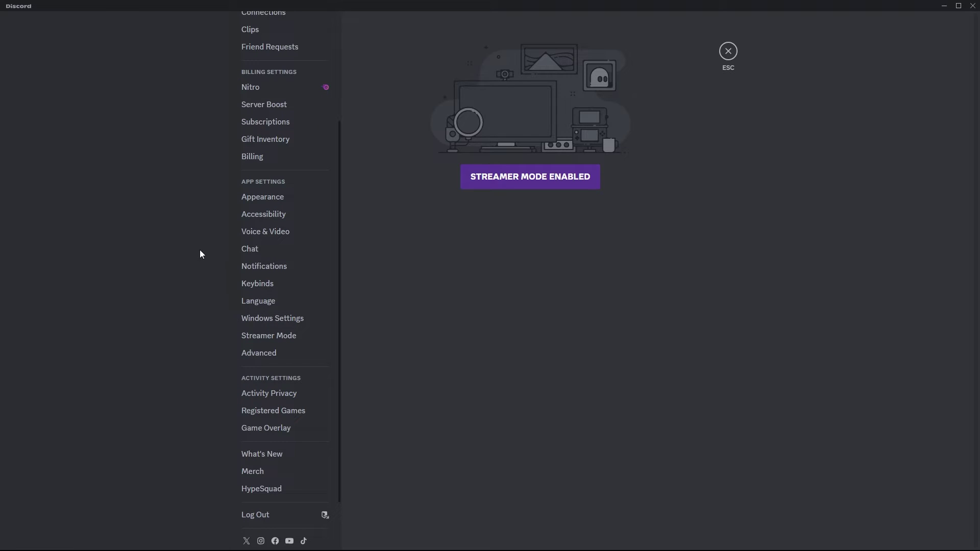
{"action": "left_click", "coordinate": [257, 412]}
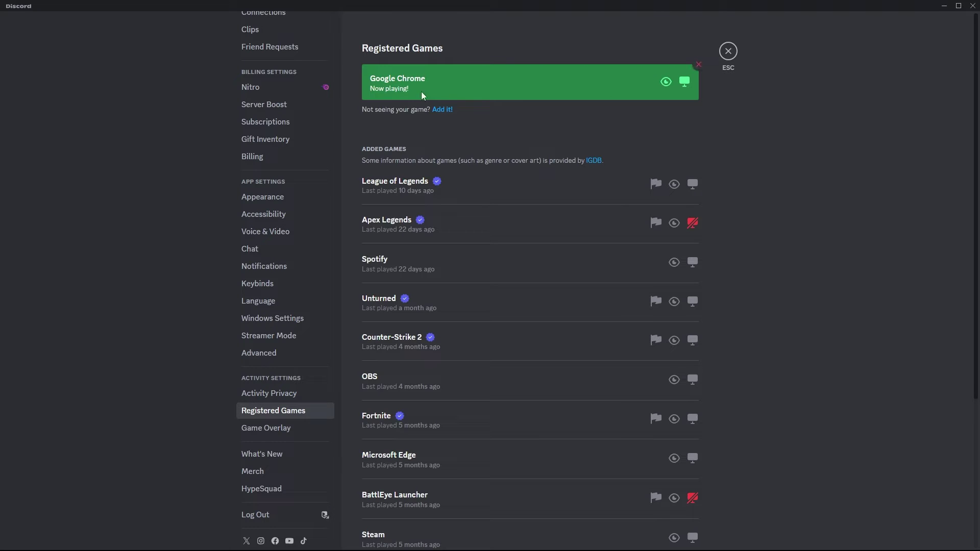
Start renaming the Google Chrome activity, then open the form to add an unlisted game.
{"action": "left_click", "coordinate": [433, 78]}
{"action": "scroll", "coordinate": [527, 219], "scroll_direction": "down", "scroll_amount": 2}
{"action": "scroll", "coordinate": [527, 211], "scroll_direction": "up", "scroll_amount": 3}
{"action": "scroll", "coordinate": [407, 421], "scroll_direction": "down", "scroll_amount": 4}
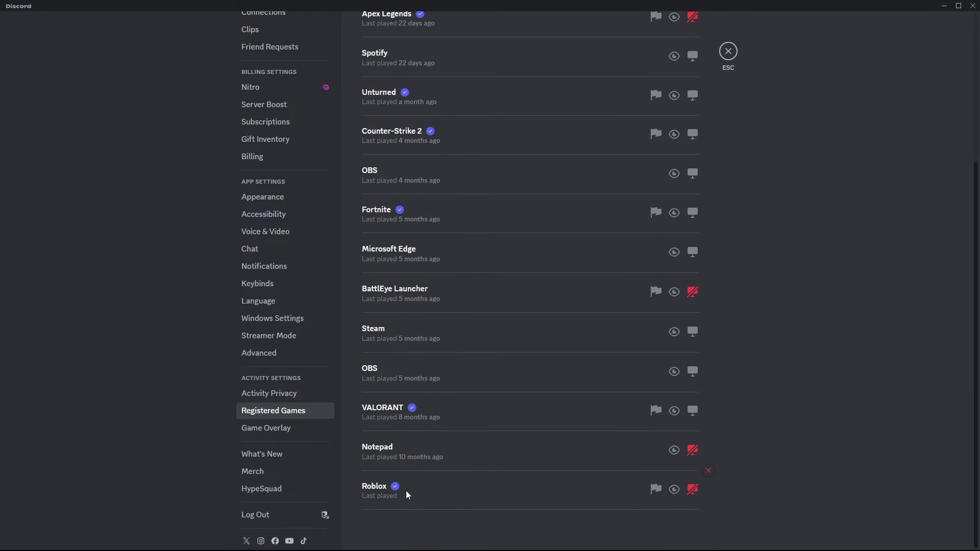
{"action": "scroll", "coordinate": [462, 389], "scroll_direction": "up", "scroll_amount": 4}
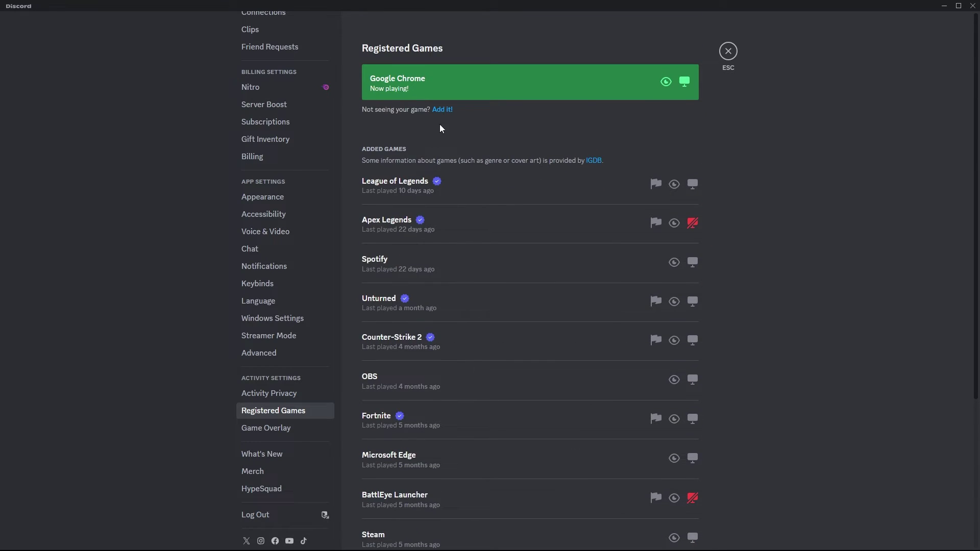
{"action": "left_click", "coordinate": [442, 109]}
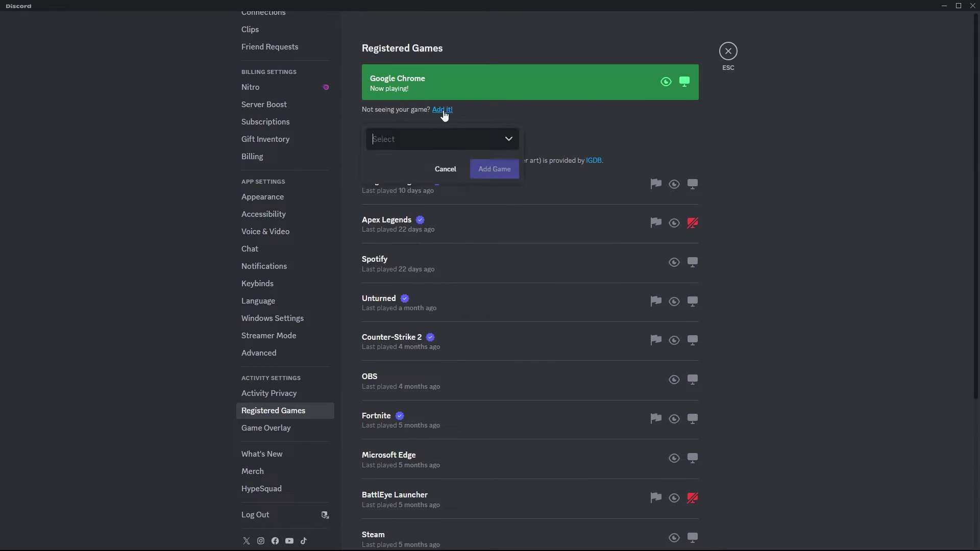
{"action": "left_click", "coordinate": [512, 136]}
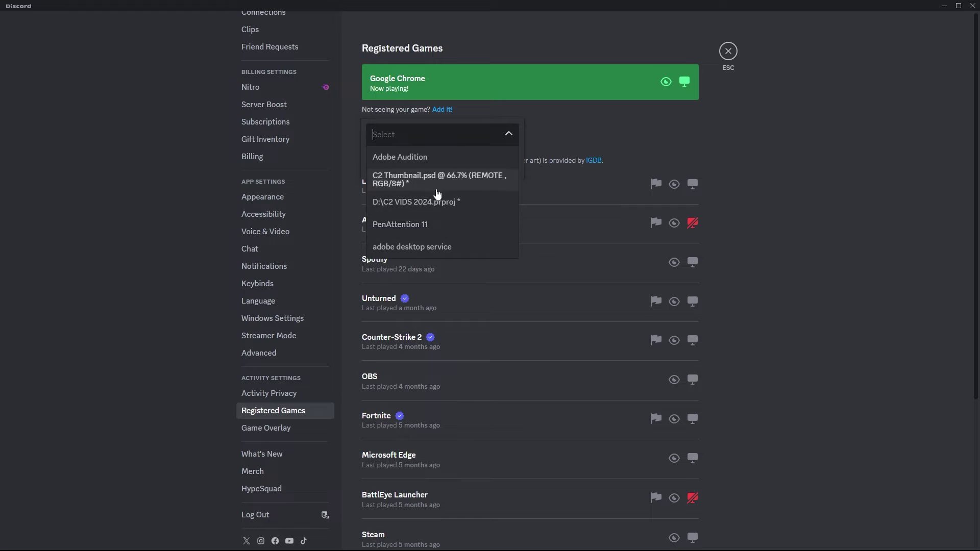
{"action": "left_click", "coordinate": [512, 137]}
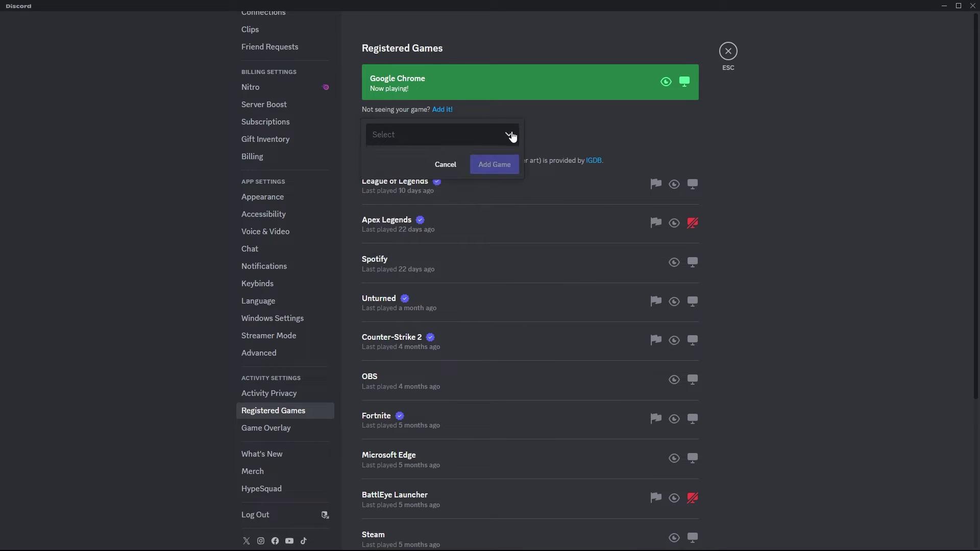
{"action": "left_click", "coordinate": [439, 166]}
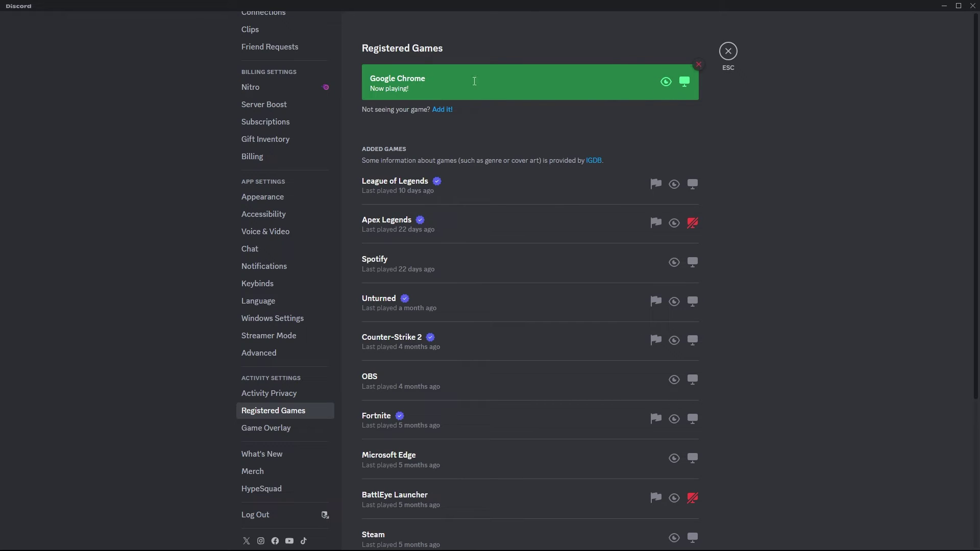
{"action": "left_click", "coordinate": [449, 114]}
{"action": "left_click", "coordinate": [444, 112]}
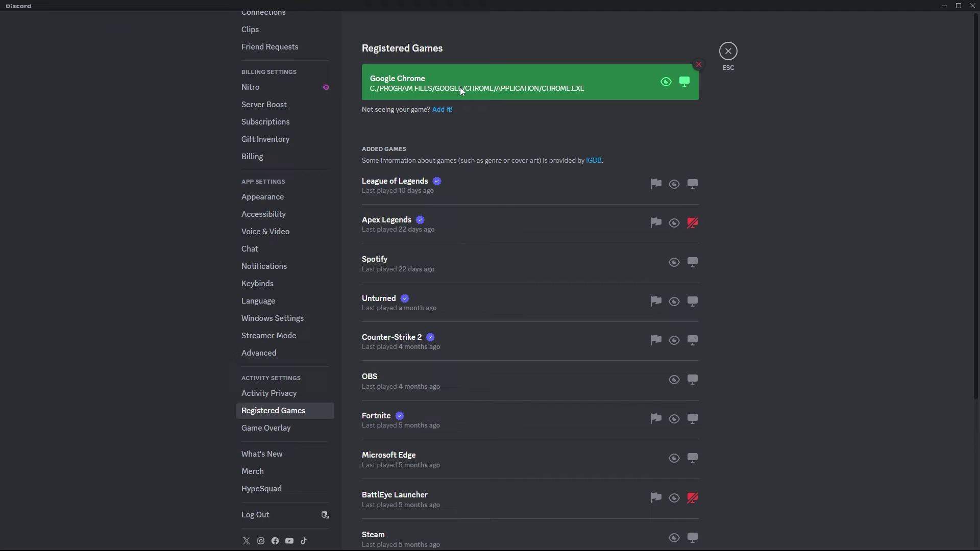
{"action": "left_click", "coordinate": [461, 91]}
{"action": "left_click", "coordinate": [507, 81]}
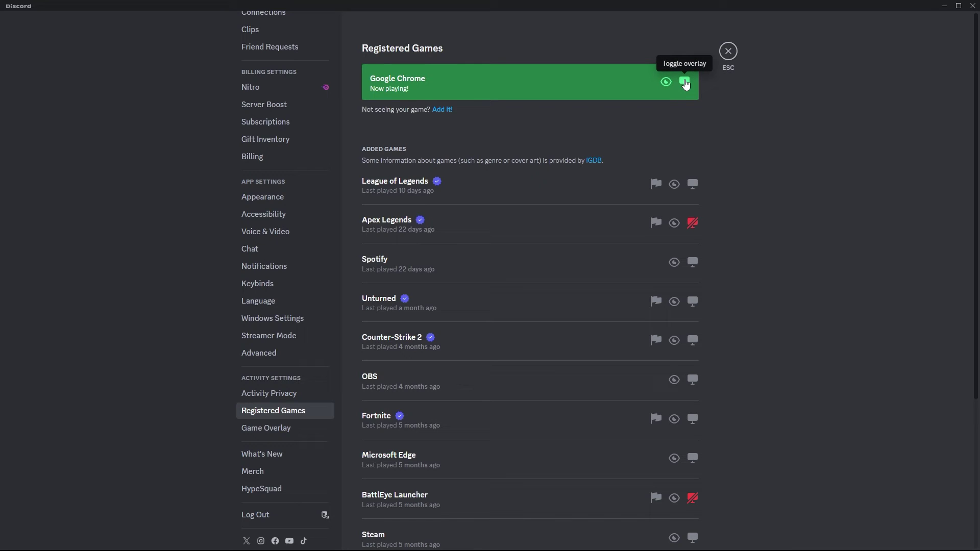
{"action": "left_click", "coordinate": [728, 60]}
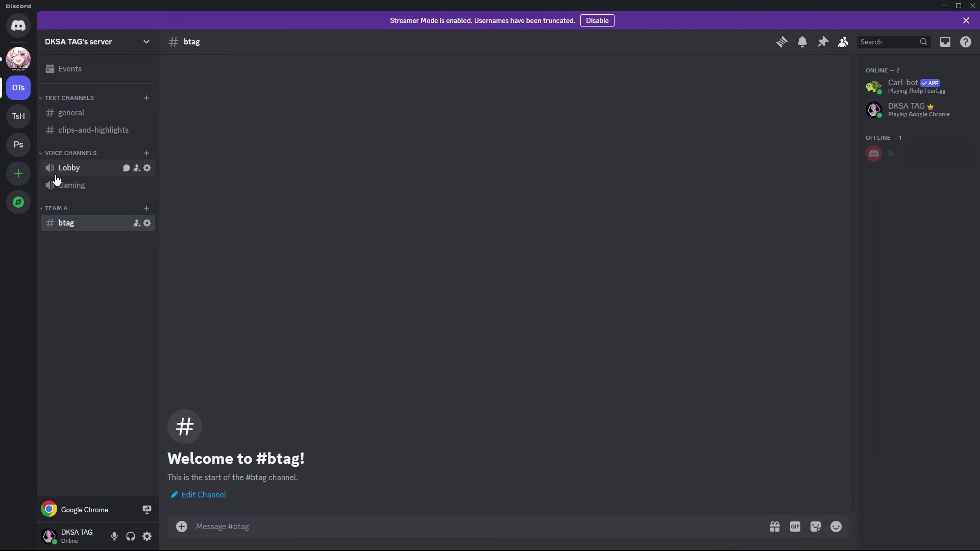
Join the Gaming voice channel, open its call view, and bring up screen share options.
{"action": "left_click", "coordinate": [81, 190]}
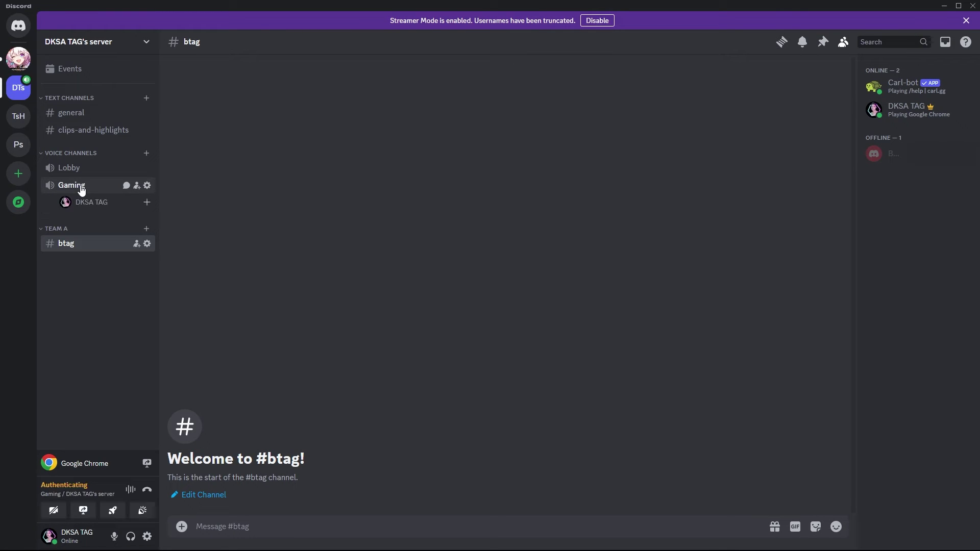
{"action": "left_click", "coordinate": [82, 190]}
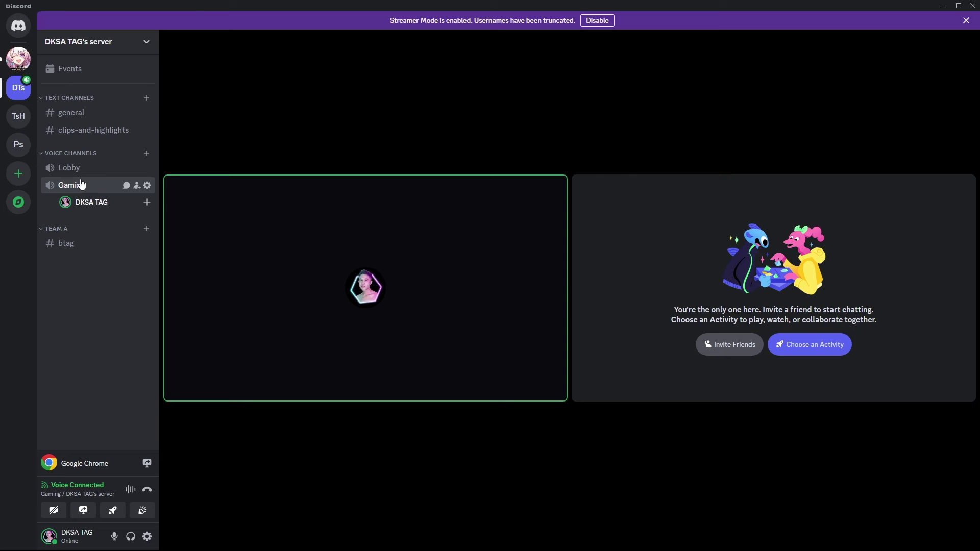
{"action": "left_click", "coordinate": [83, 511]}
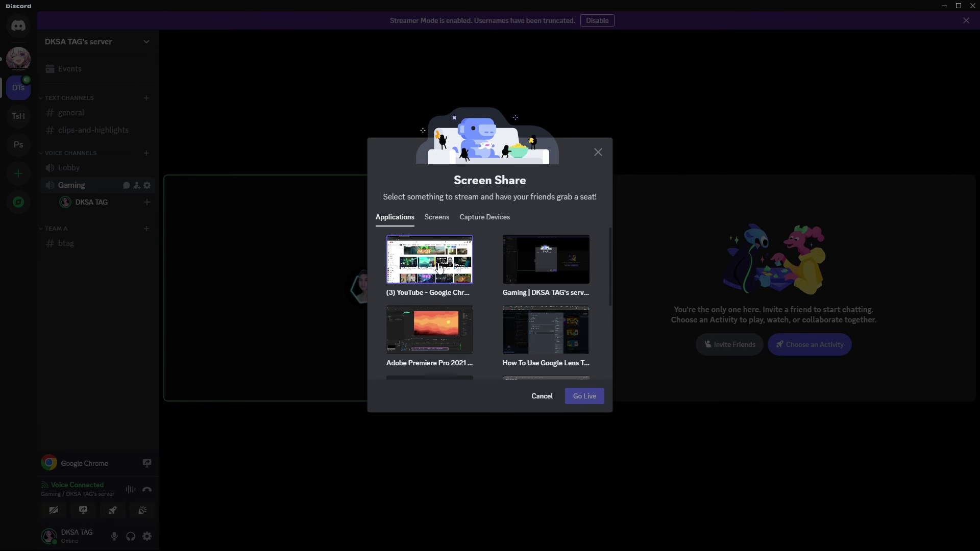
Go live in Gaming sharing the '(3) YouTube - Google Chrome' window at 720p, 30 fps.
{"action": "left_click", "coordinate": [439, 265]}
{"action": "left_click", "coordinate": [439, 265]}
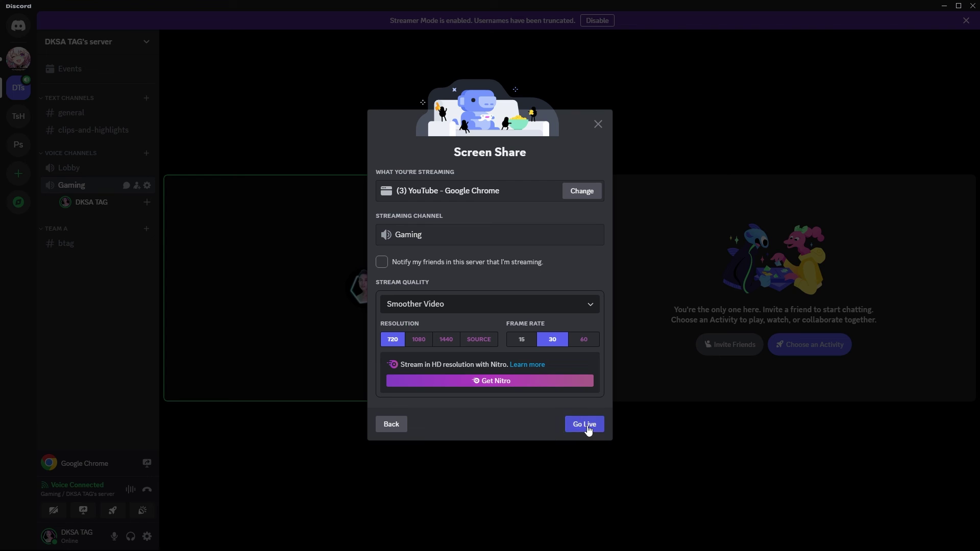
{"action": "left_click", "coordinate": [586, 426]}
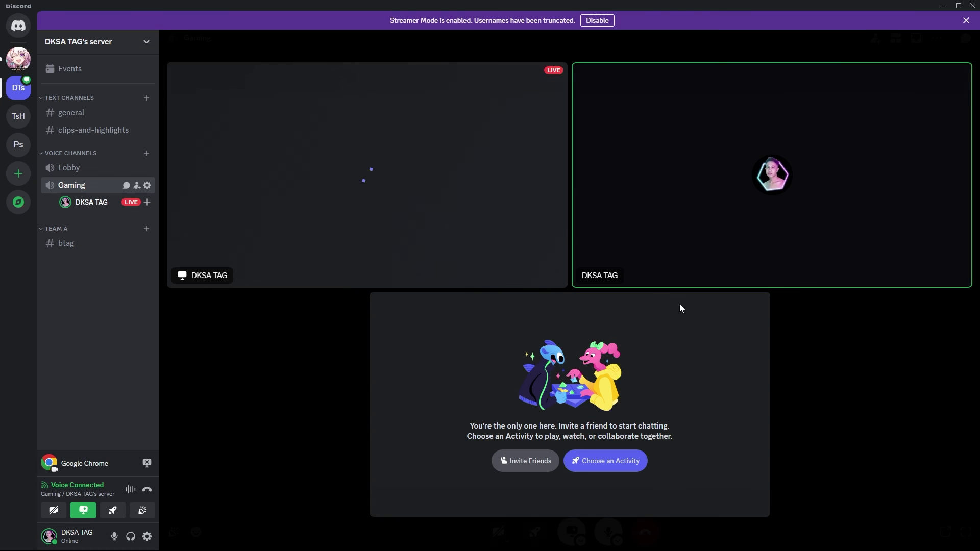